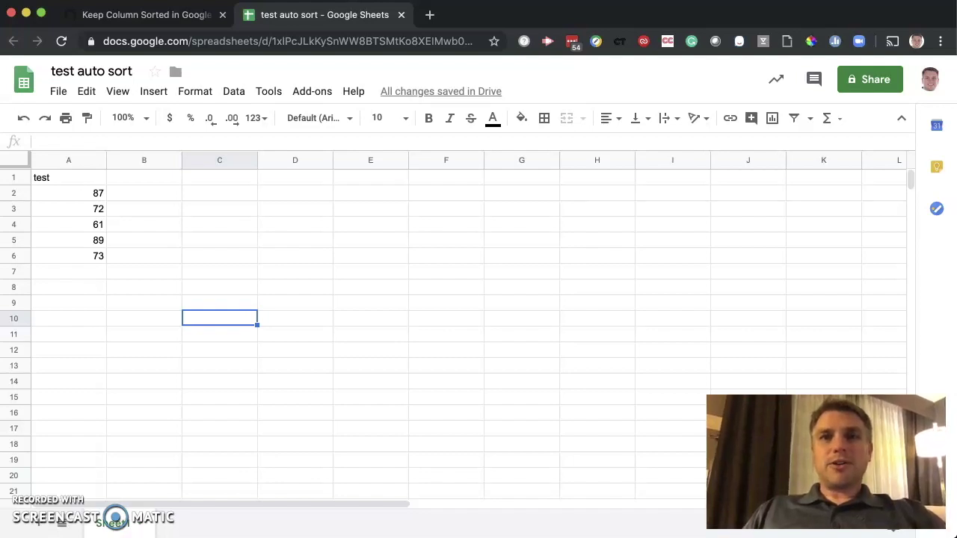
# Select cell E16 in the unsorted test auto sort sheet.
pyautogui.click(366, 419)
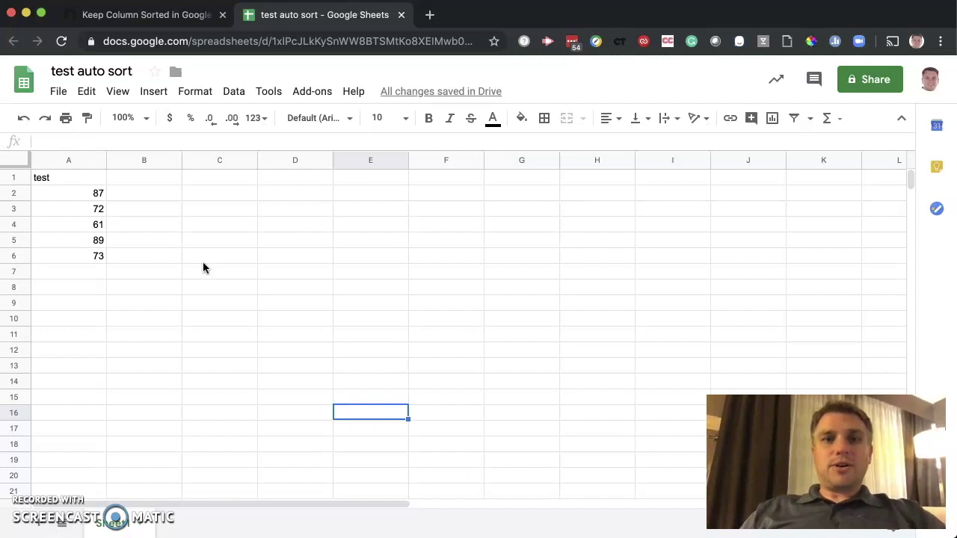
# Read the Keep Column Sorted gist's To Install notes, then go back to the test auto sort spreadsheet.
pyautogui.click(119, 15)
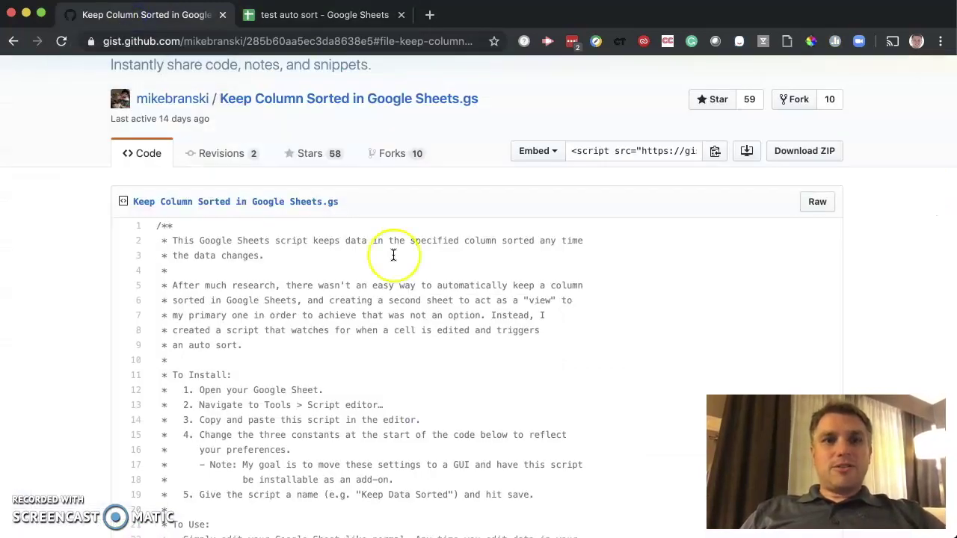
pyautogui.moveTo(187, 105)
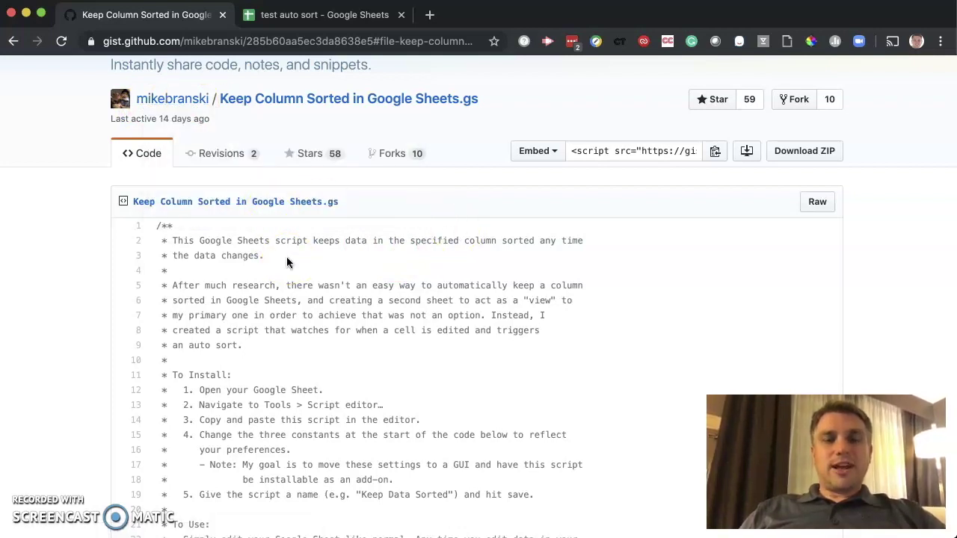
pyautogui.hotkey('ctrl', 'Tab')
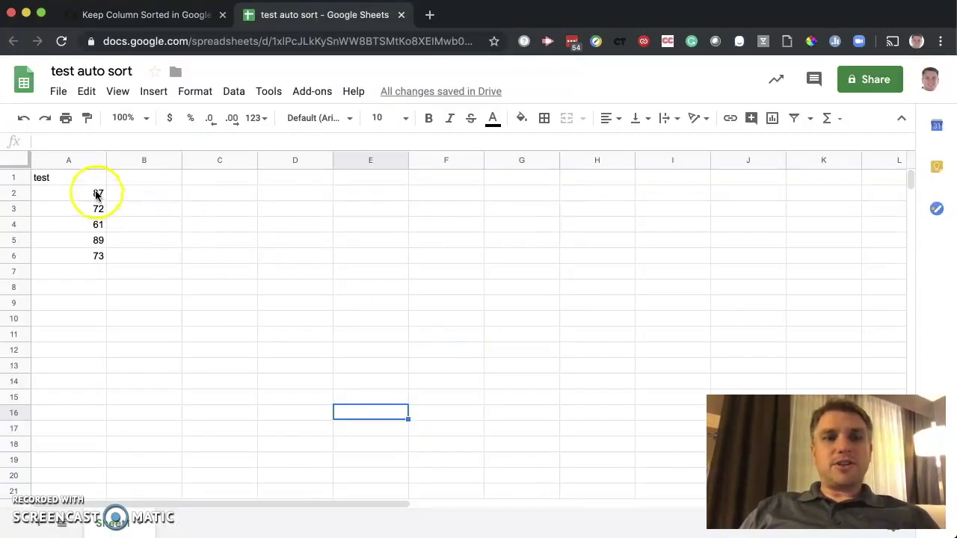
# Select cell A1 and open Tools > Script editor to create an Untitled Apps Script project.
pyautogui.click(66, 178)
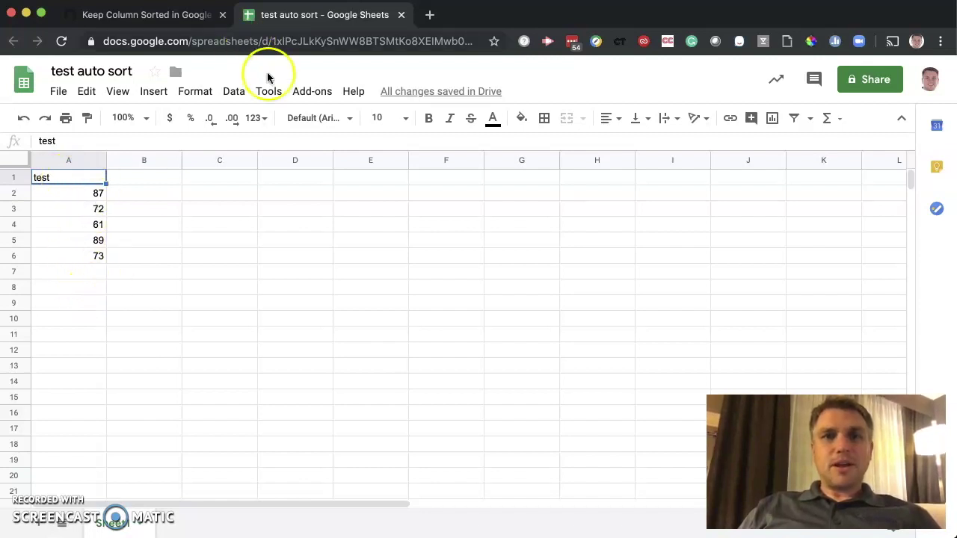
pyautogui.click(271, 100)
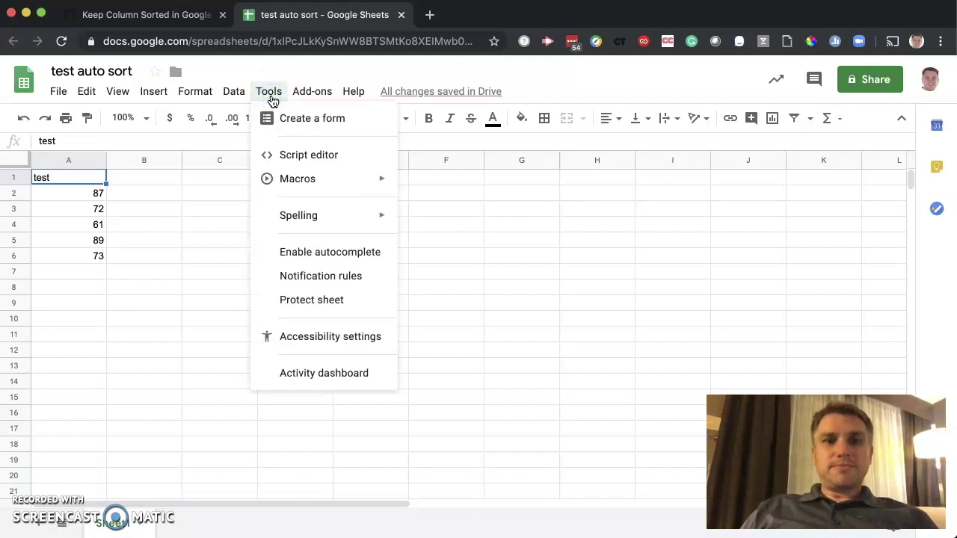
pyautogui.click(291, 156)
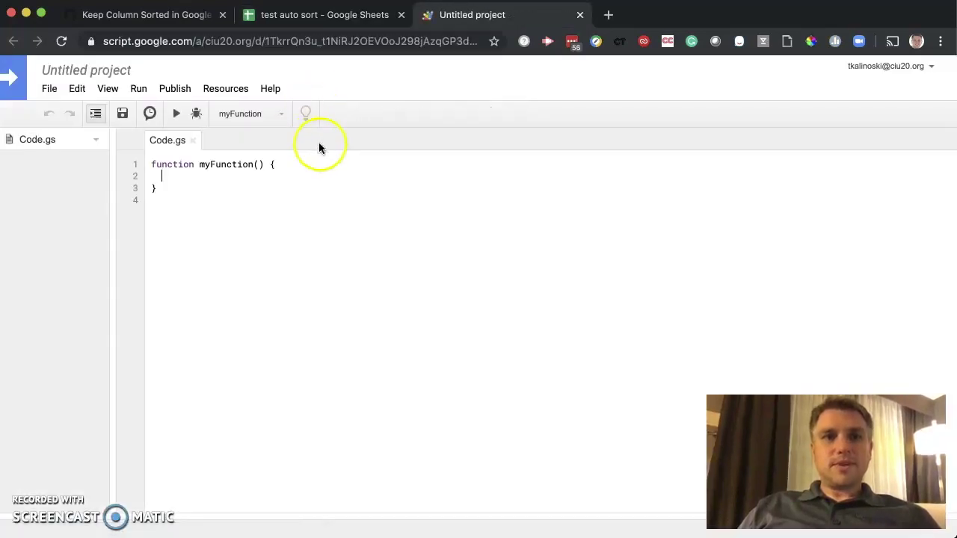
# Select all 122 lines of the Keep Column Sorted gist code and copy them.
pyautogui.click(174, 20)
pyautogui.click(323, 238)
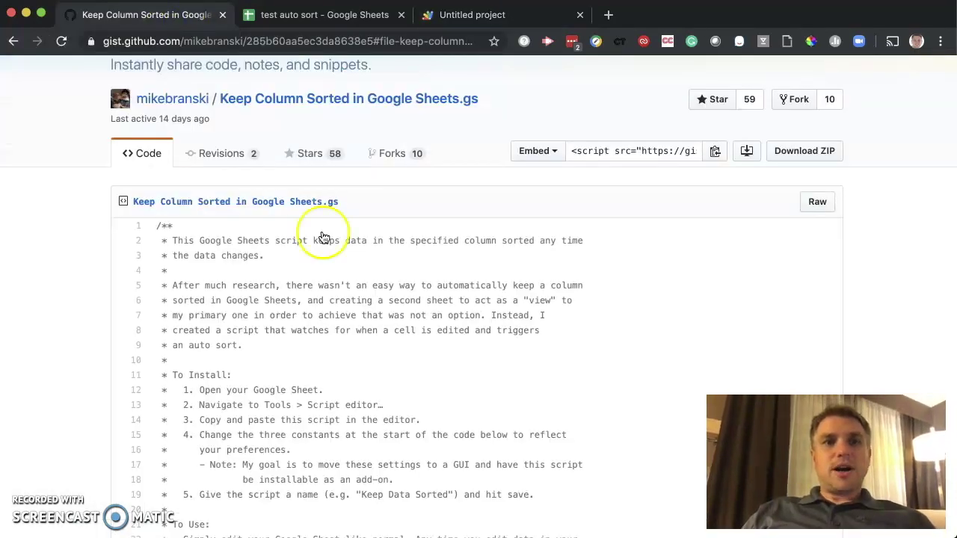
pyautogui.click(376, 365)
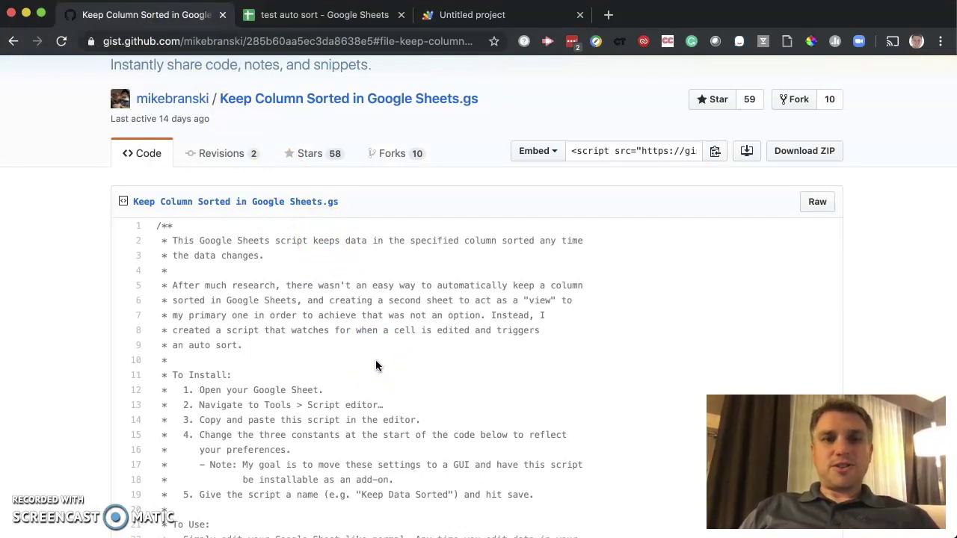
pyautogui.scroll(1, 172, 269)
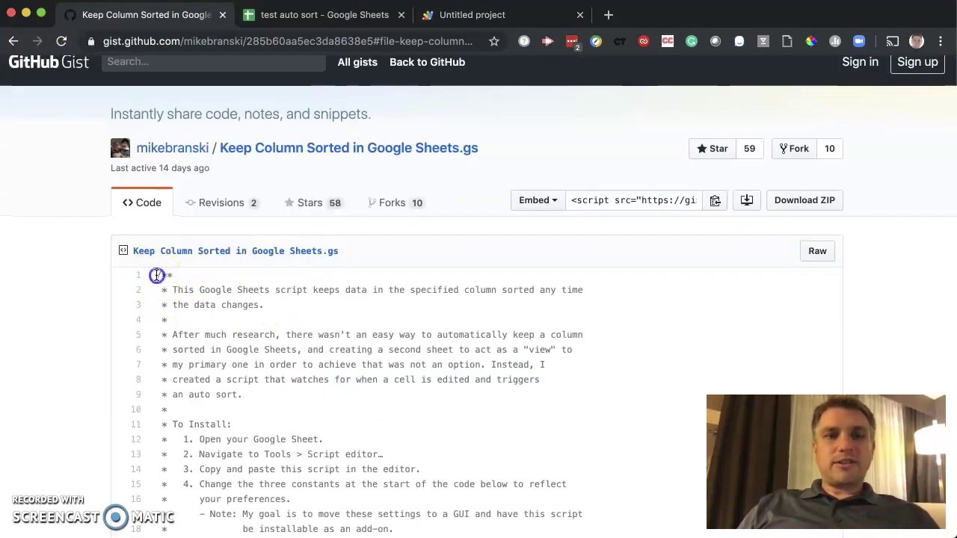
pyautogui.moveTo(157, 275); pyautogui.dragTo(343, 285)
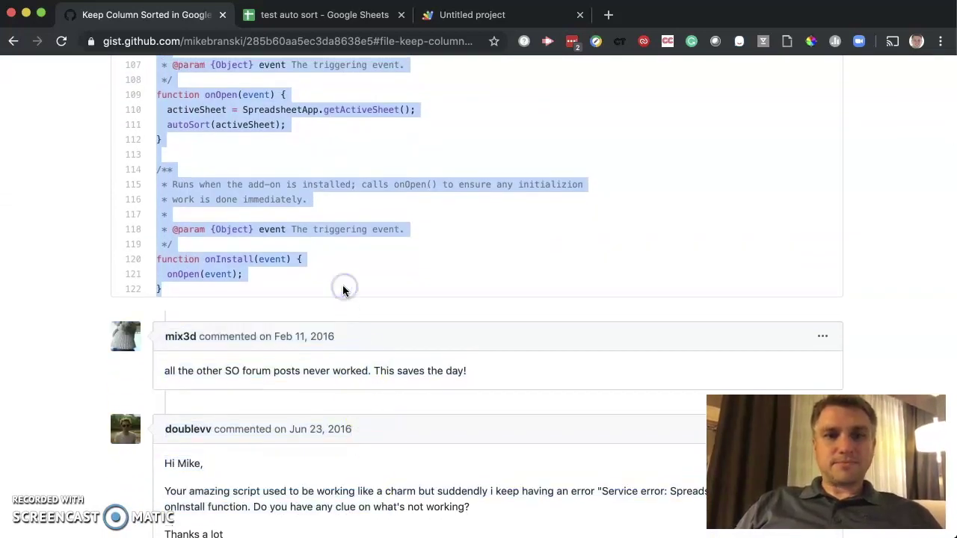
pyautogui.rightClick(220, 273)
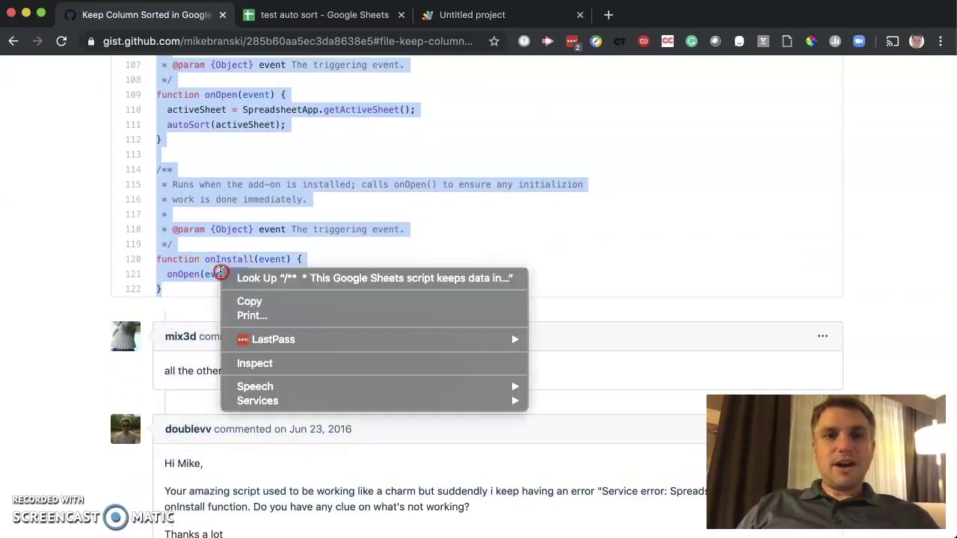
pyautogui.click(243, 303)
# Replace the default myFunction in Code.gs with the copied sorting script.
pyautogui.click(295, 17)
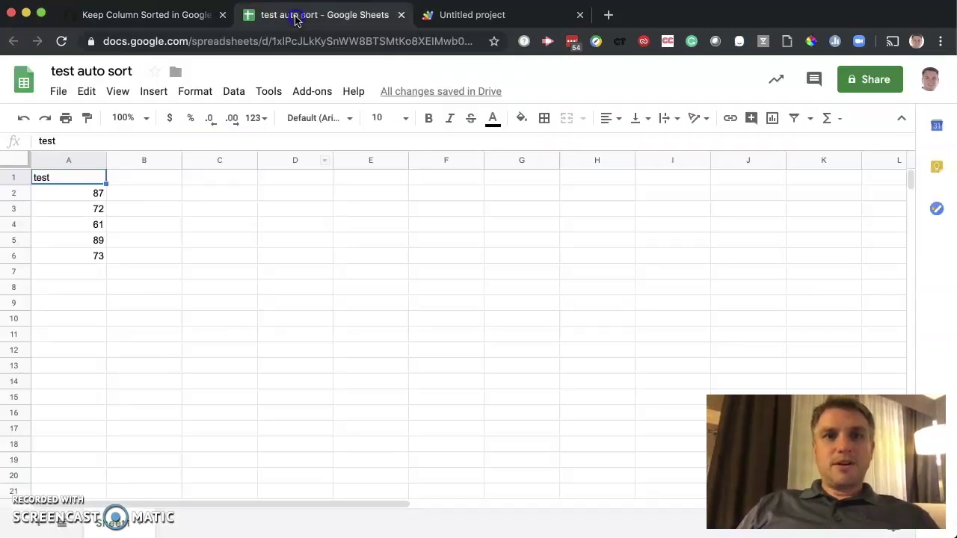
pyautogui.click(451, 18)
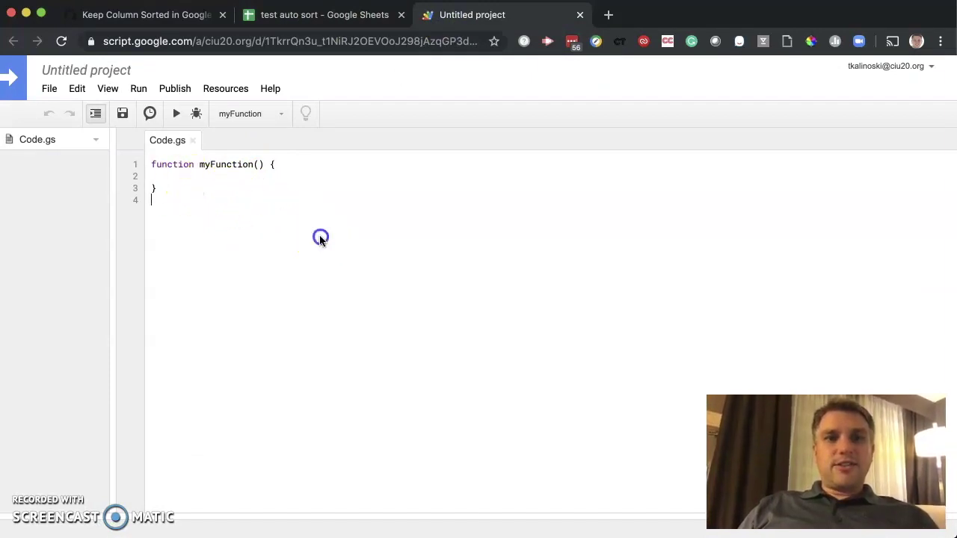
pyautogui.moveTo(320, 237); pyautogui.dragTo(68, 118)
pyautogui.press('BackSpace')
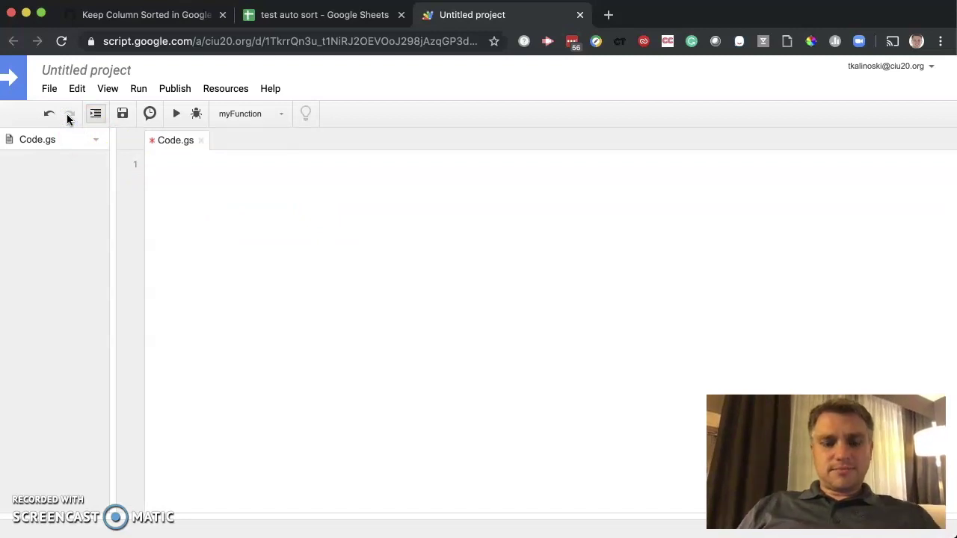
pyautogui.rightClick(196, 167)
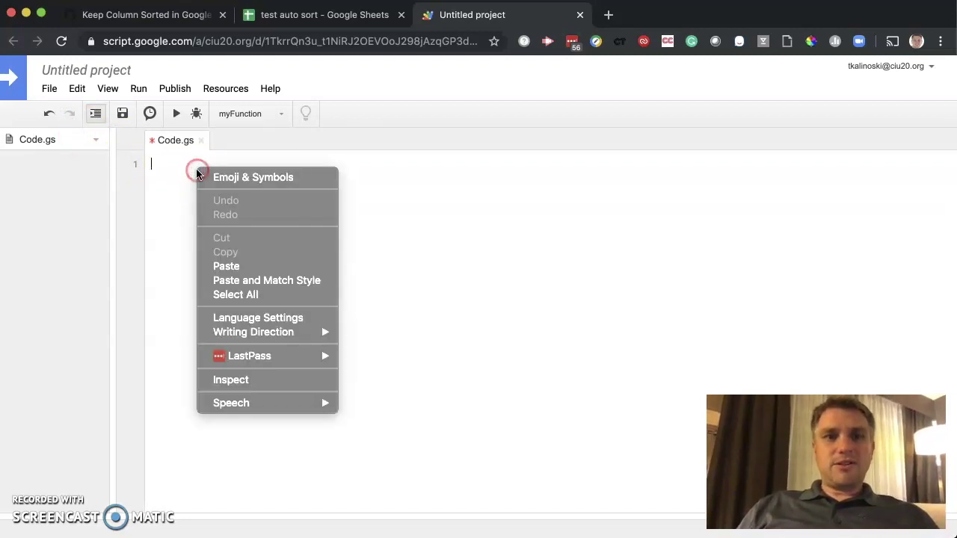
pyautogui.click(251, 267)
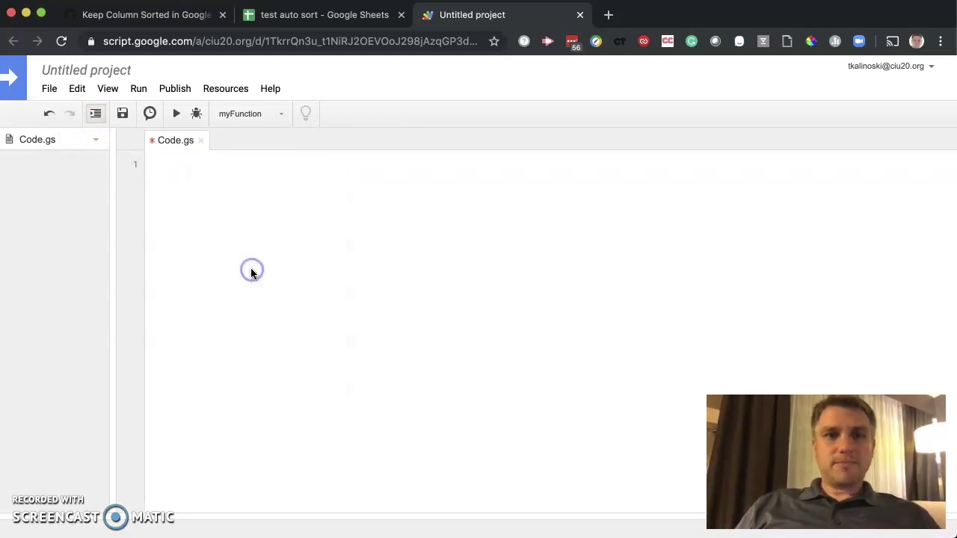
# Save the Apps Script project under the name 'Keep Data Sorted'.
pyautogui.click(124, 115)
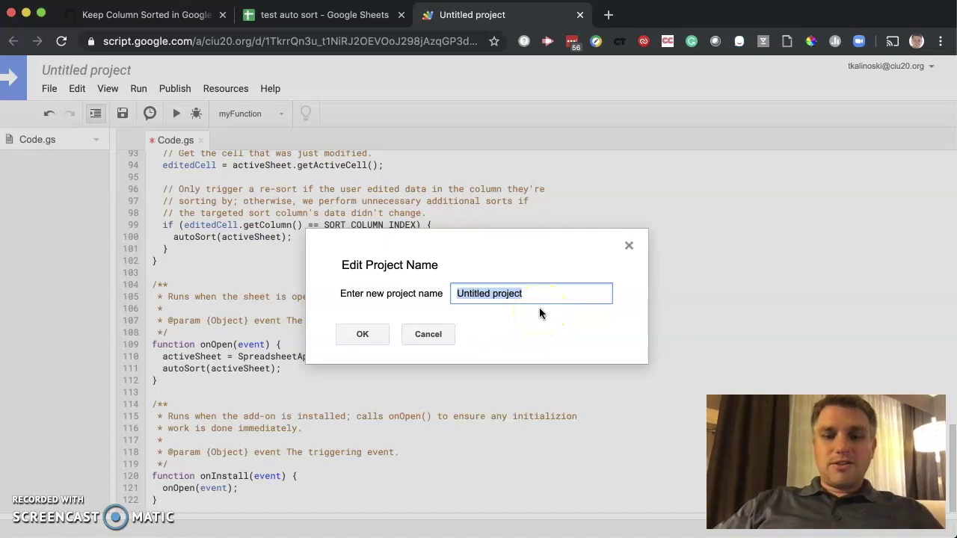
pyautogui.write('Keep ')
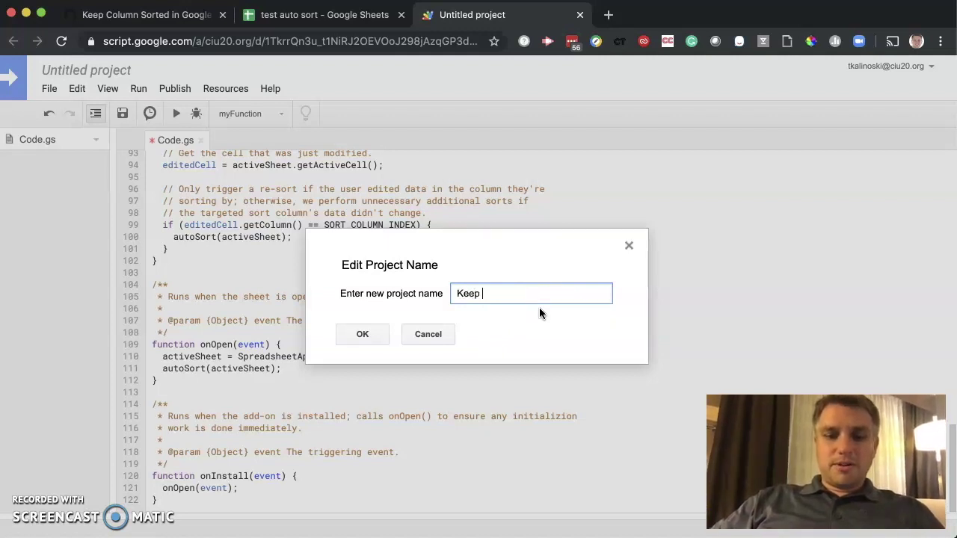
pyautogui.write('Data Sorte')
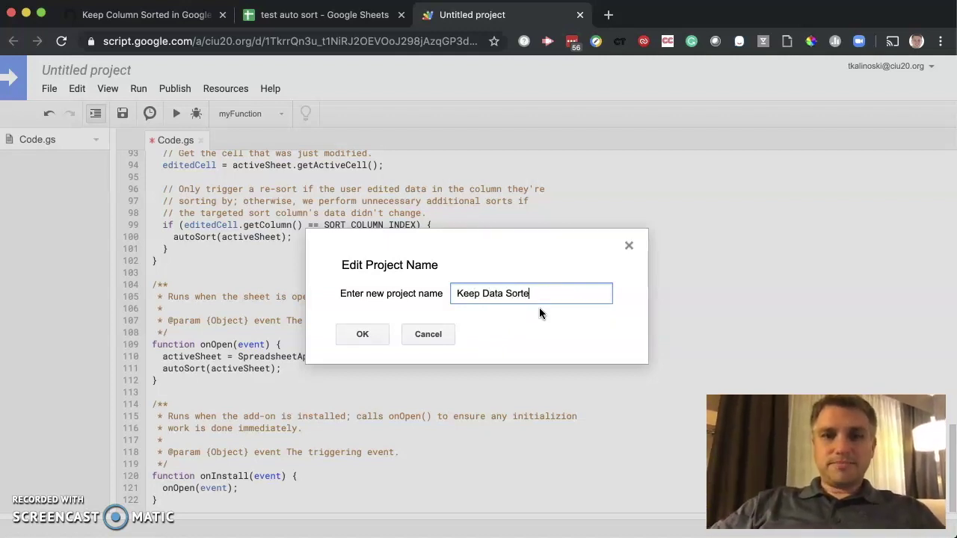
pyautogui.write('d')
pyautogui.press('Return')
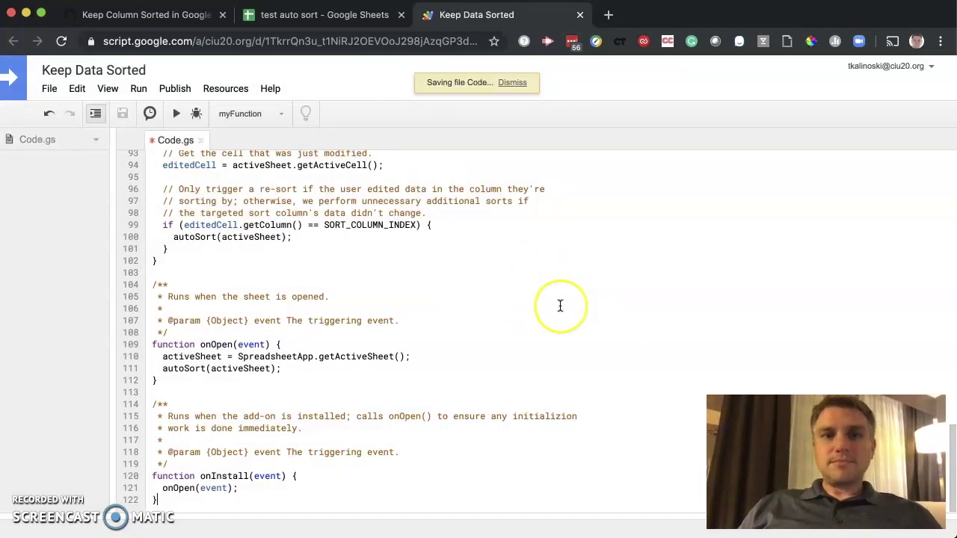
pyautogui.scroll(-5, 560, 306)
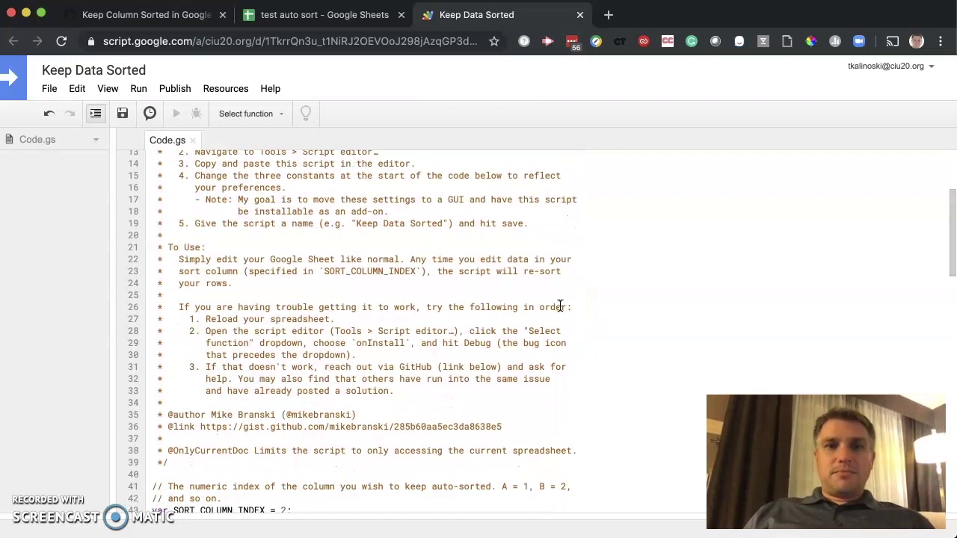
pyautogui.scroll(5, 560, 306)
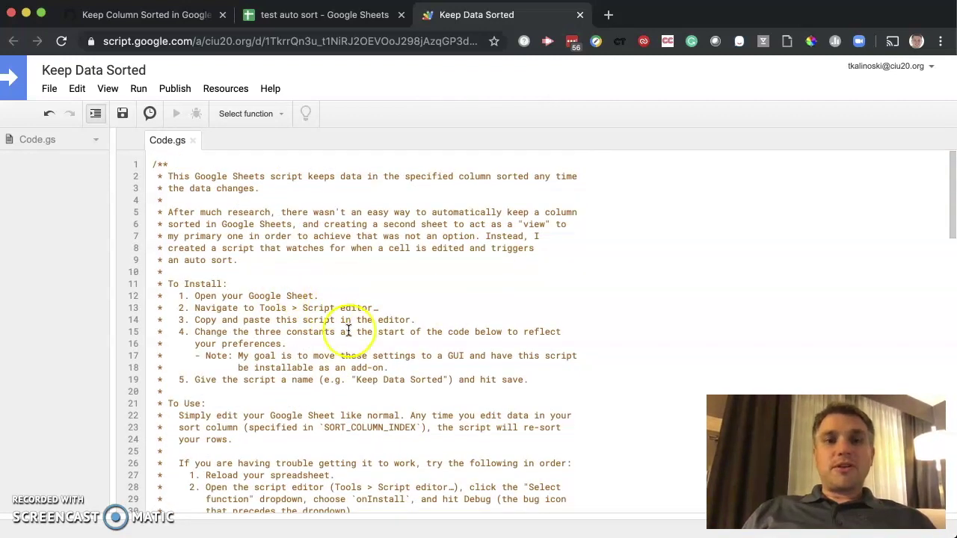
pyautogui.scroll(-8, 349, 331)
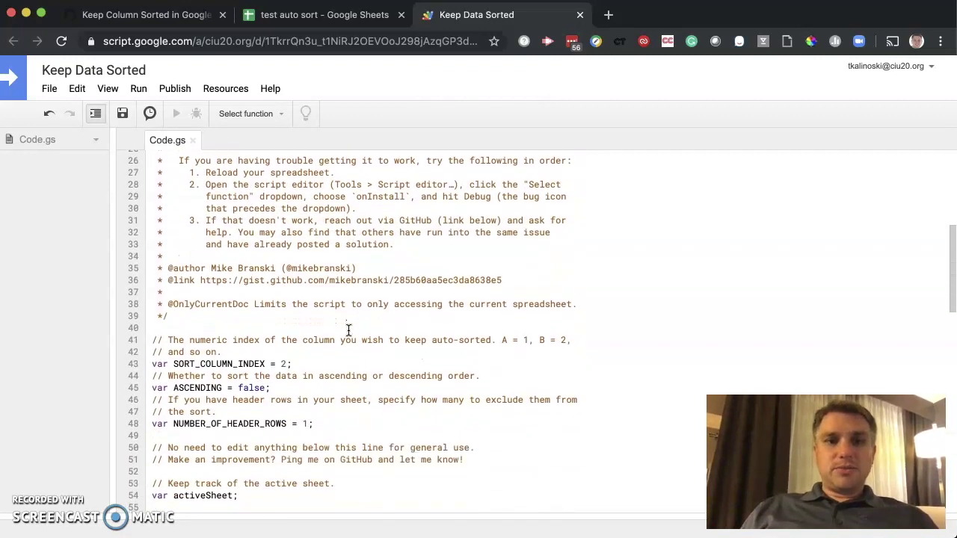
pyautogui.scroll(-2, 348, 330)
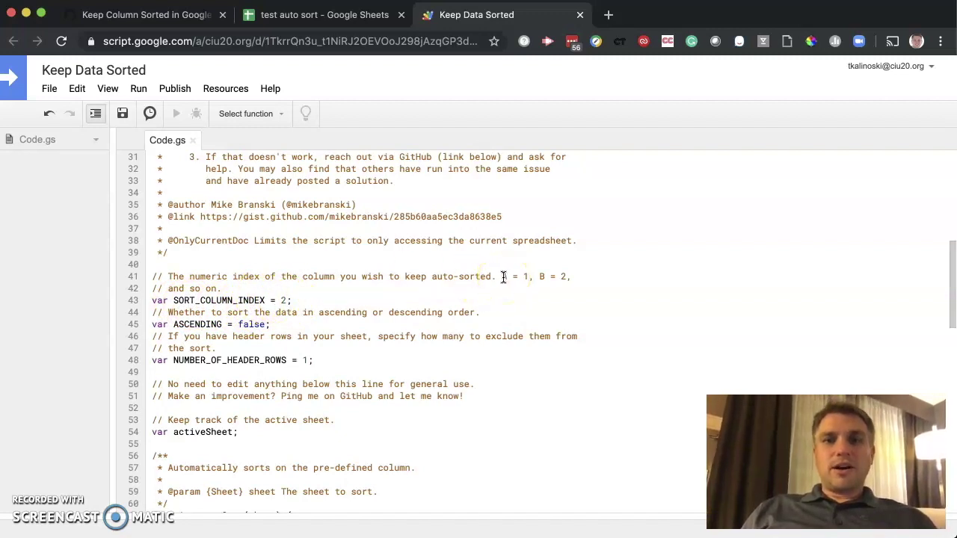
# Set SORT_COLUMN_INDEX to 1 and ASCENDING to true in Code.gs, and save.
pyautogui.click(287, 299)
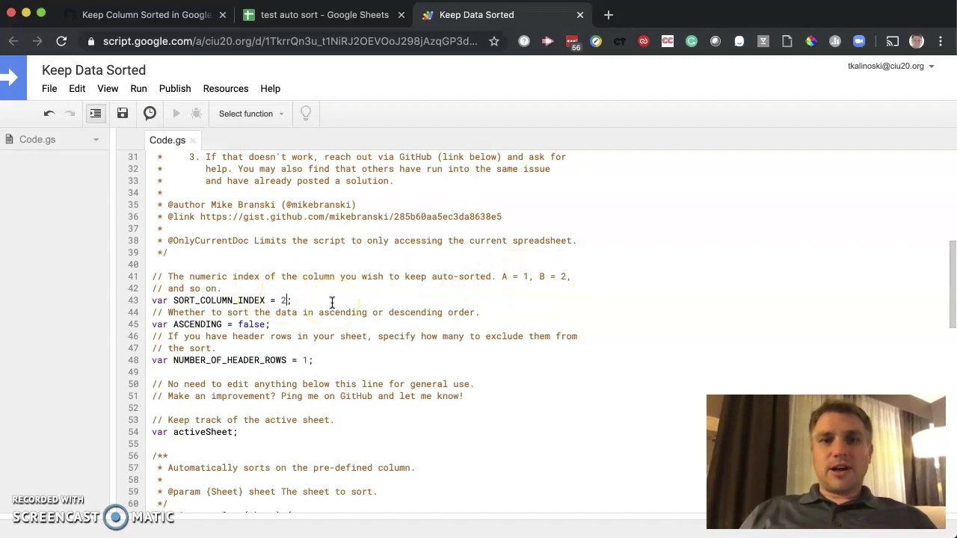
pyautogui.press('BackSpace')
pyautogui.write('1')
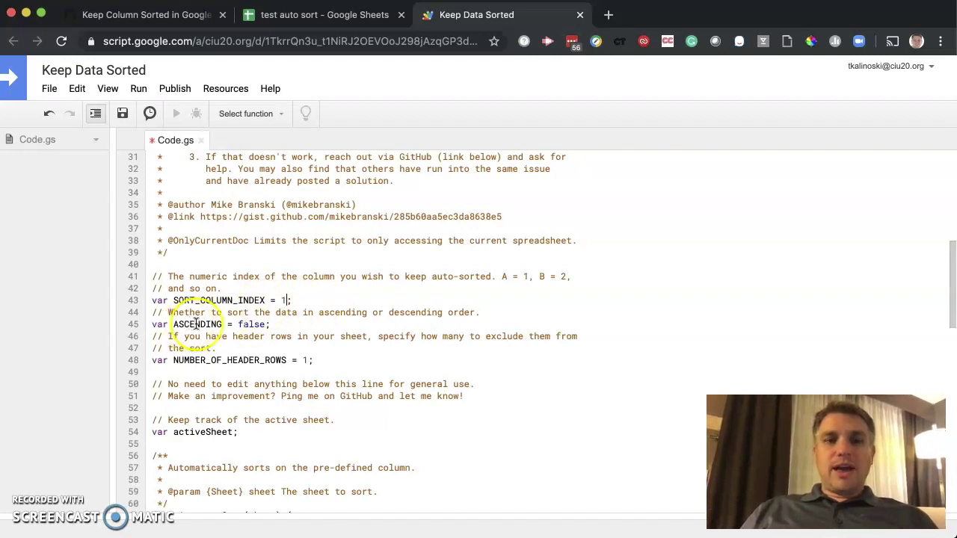
pyautogui.click(249, 324)
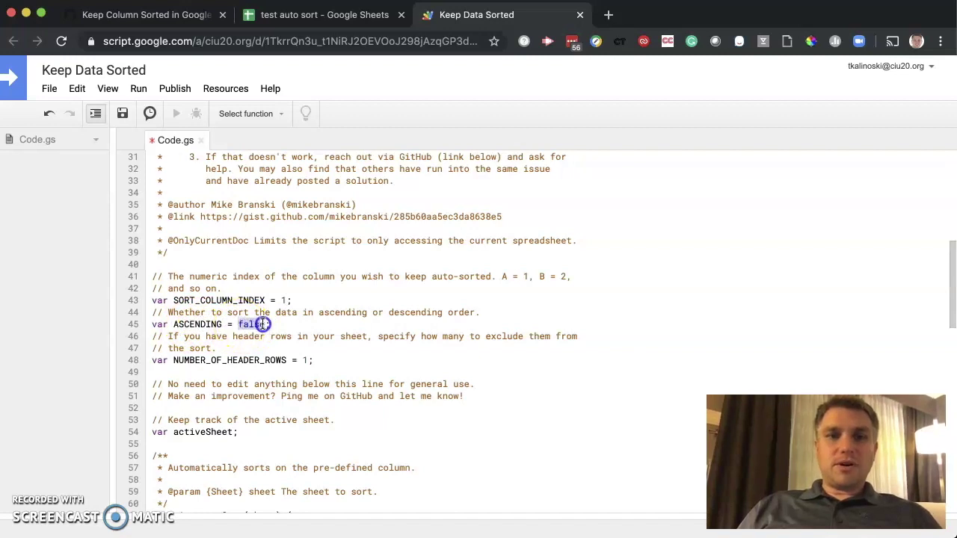
pyautogui.doubleClick(254, 324)
pyautogui.write('true')
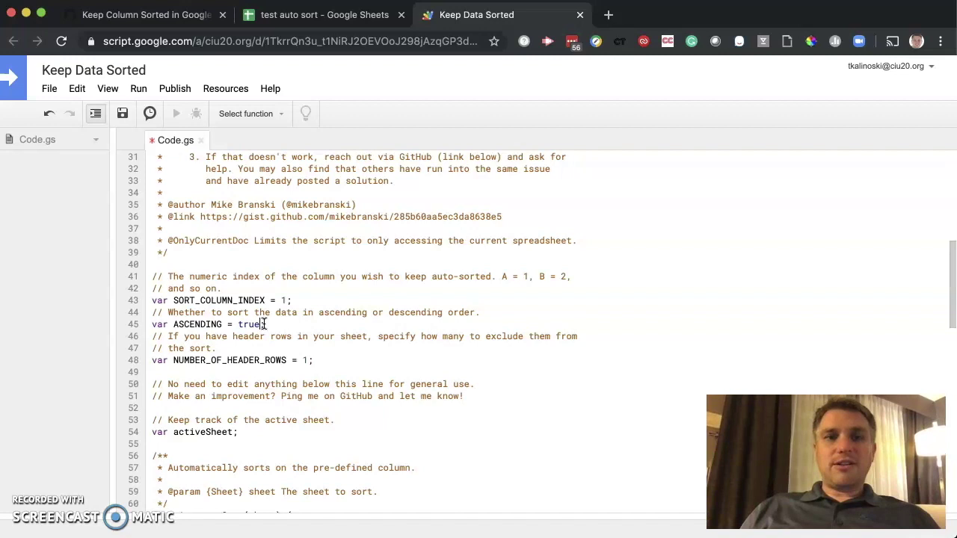
pyautogui.click(253, 326)
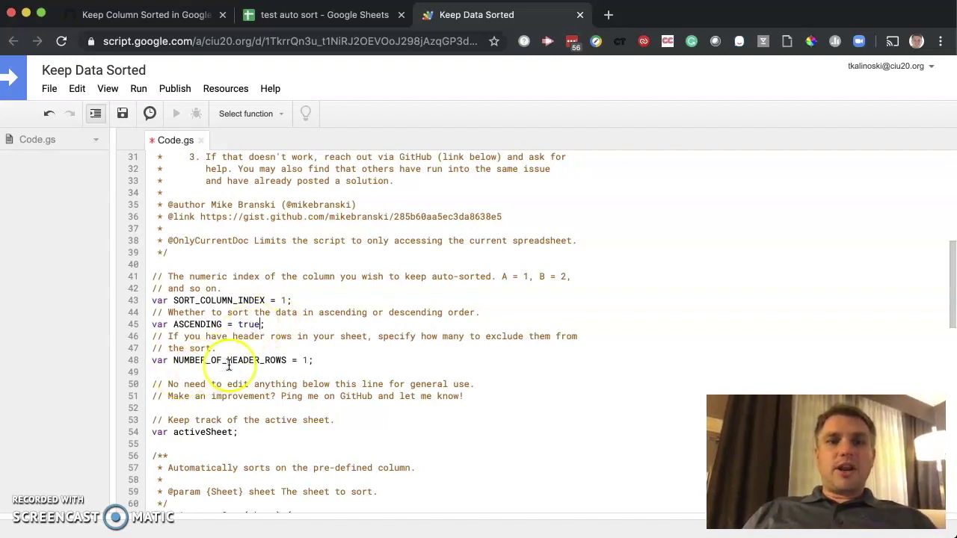
pyautogui.click(307, 361)
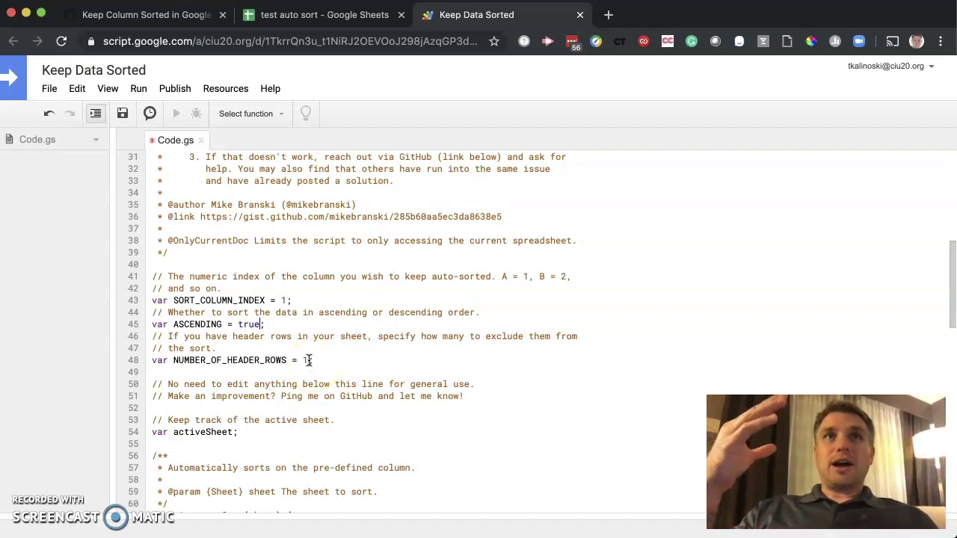
pyautogui.click(307, 360)
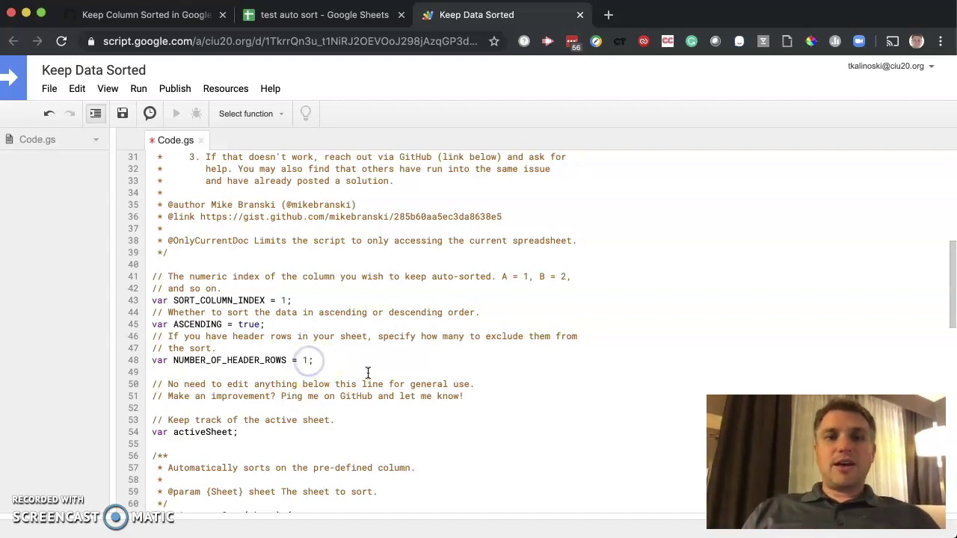
pyautogui.click(122, 116)
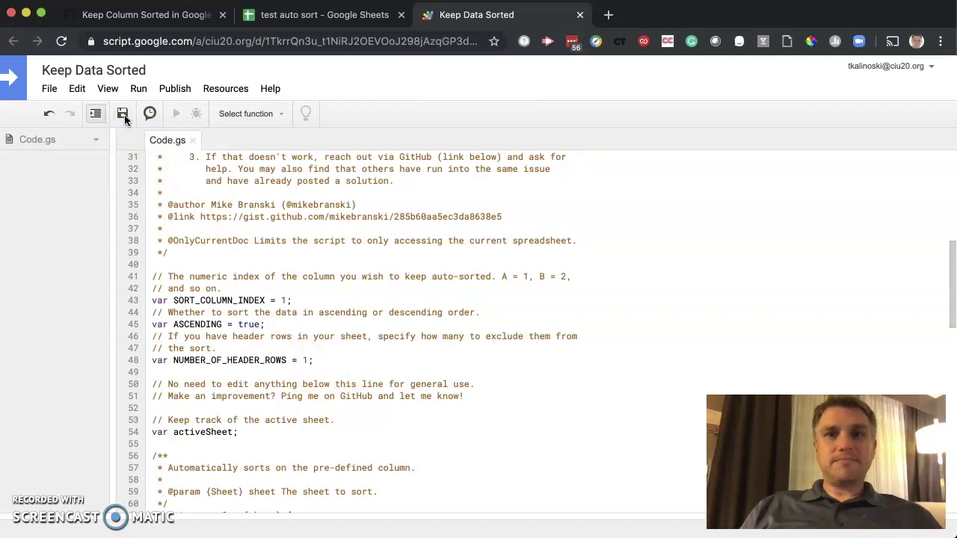
# Close the script editor, reload the sheet, and enter 10 in A7 so it sorts to the top.
pyautogui.click(579, 15)
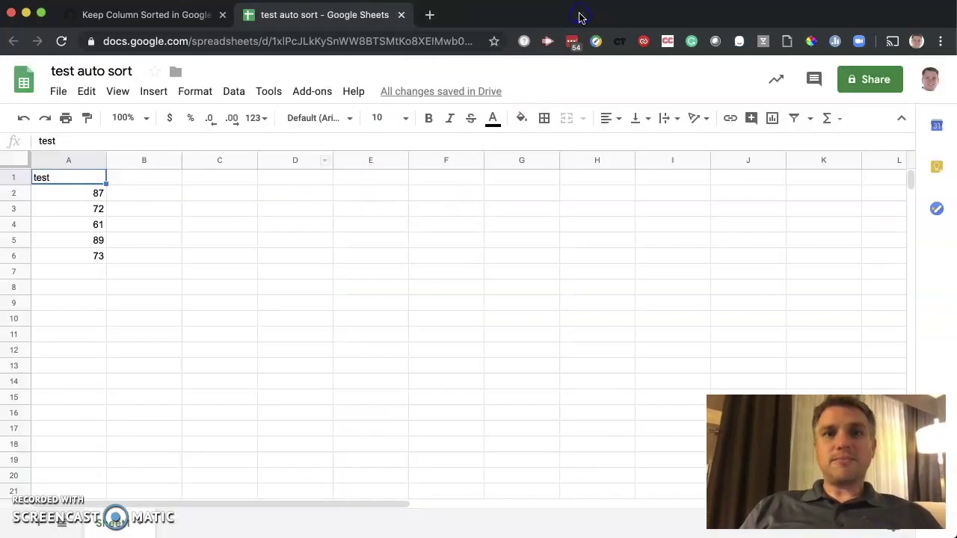
pyautogui.click(63, 41)
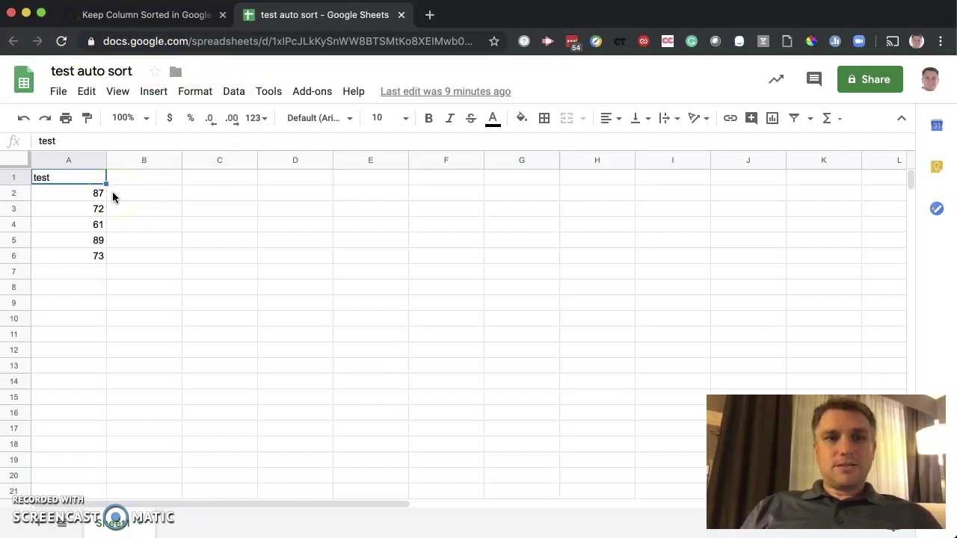
pyautogui.click(95, 275)
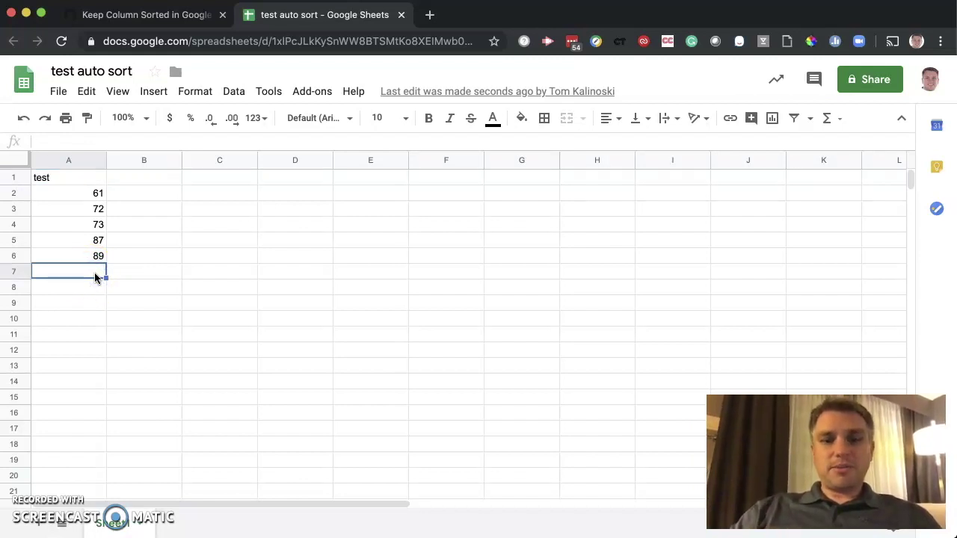
pyautogui.write('10')
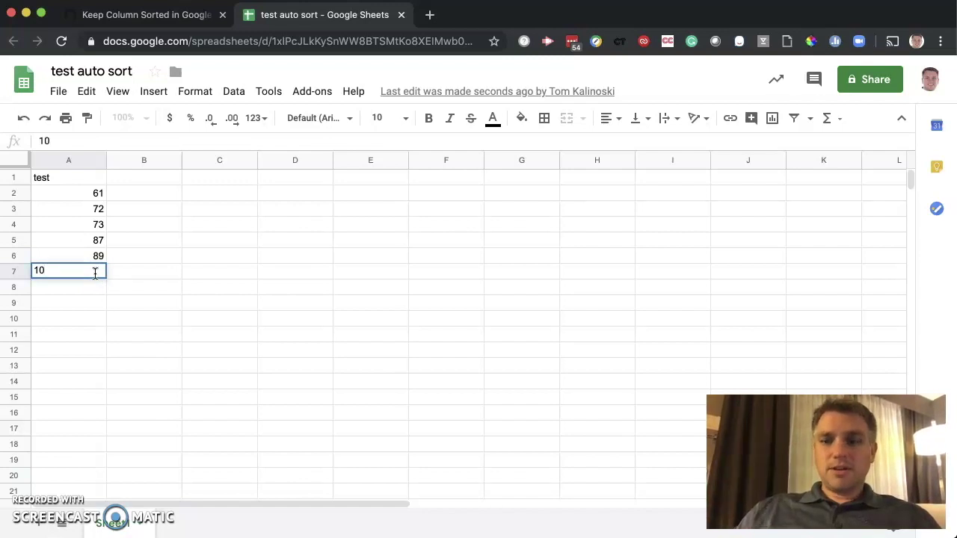
pyautogui.press('Return')
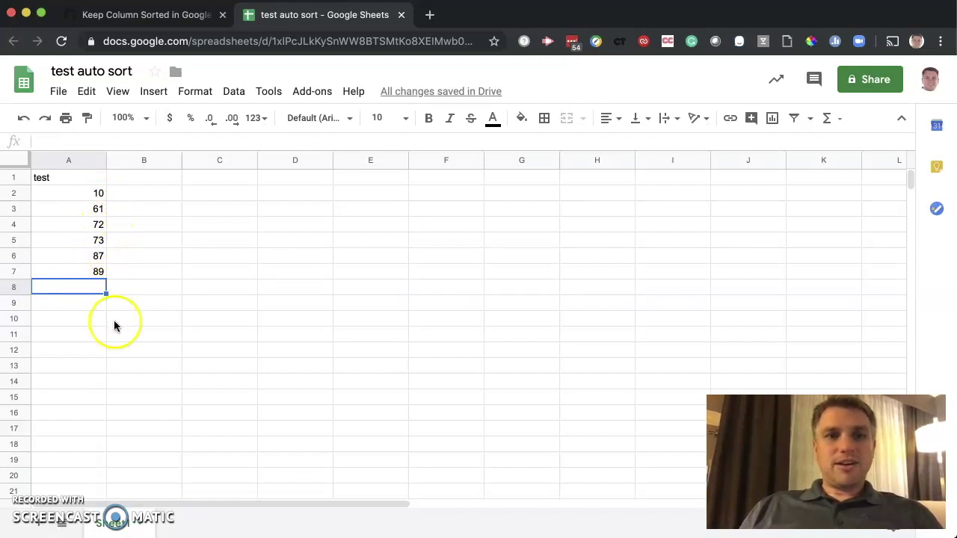
# Enter 75 and 100 in column A, each auto-sorting into ascending order.
pyautogui.write('75')
pyautogui.press('Return')
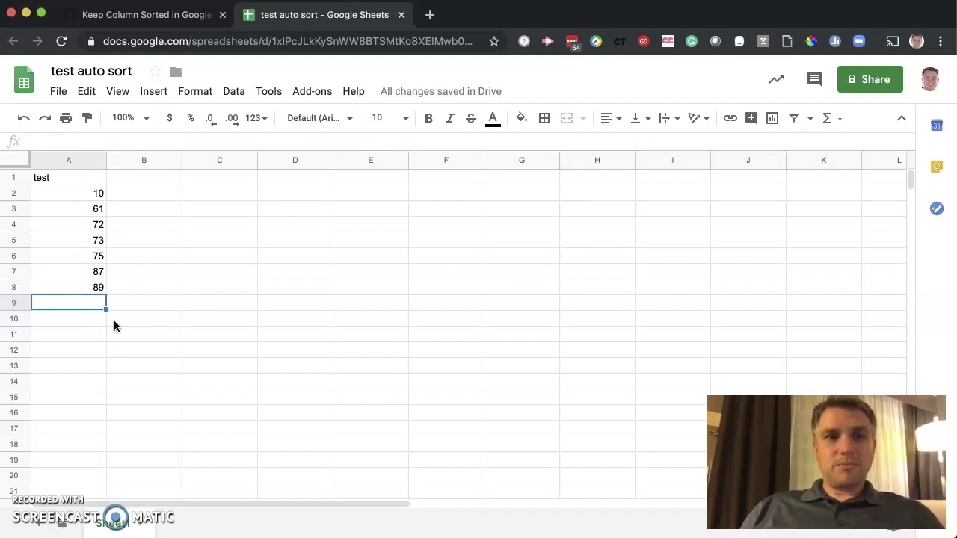
pyautogui.write('100')
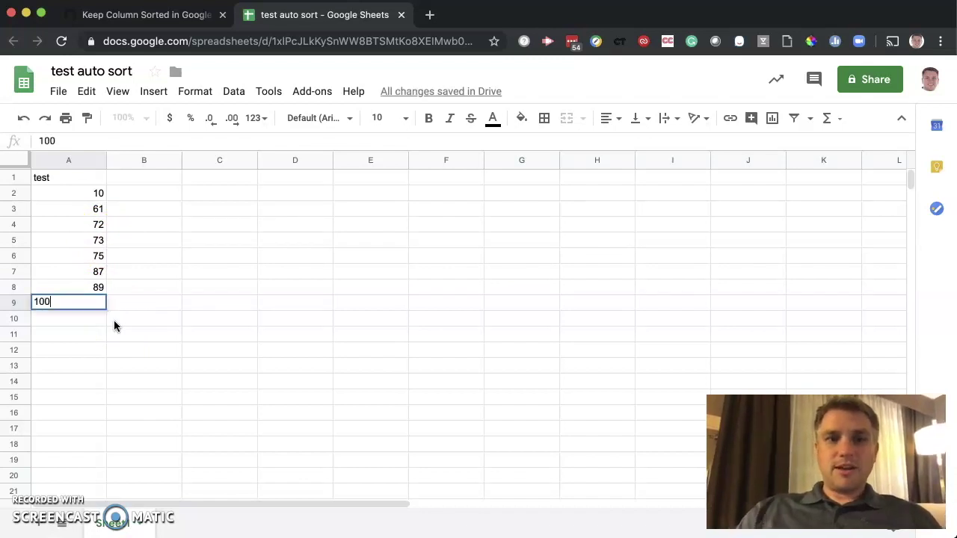
pyautogui.press('Return')
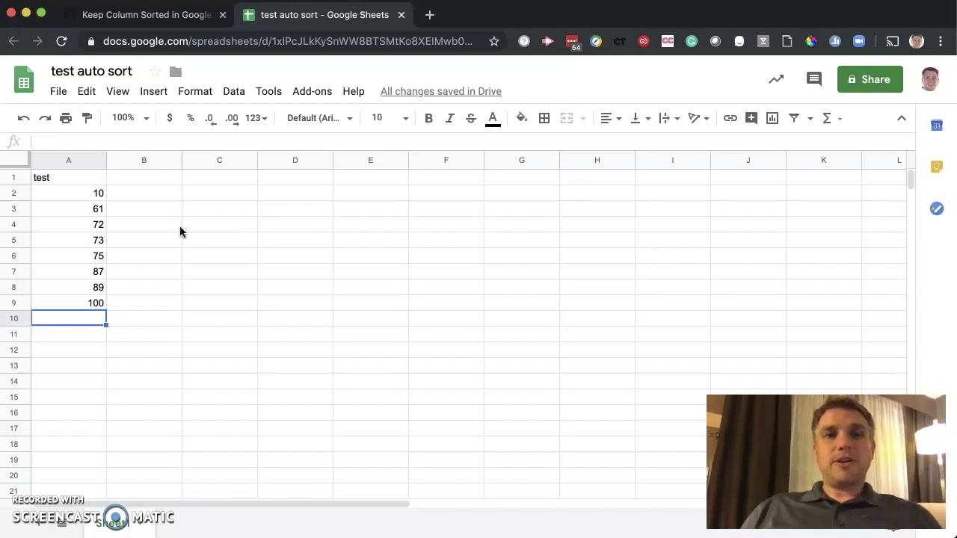
# Scroll to the top of the Gist page, then return to the sorted test auto sort sheet.
pyautogui.click(112, 14)
pyautogui.scroll(20, 416, 278)
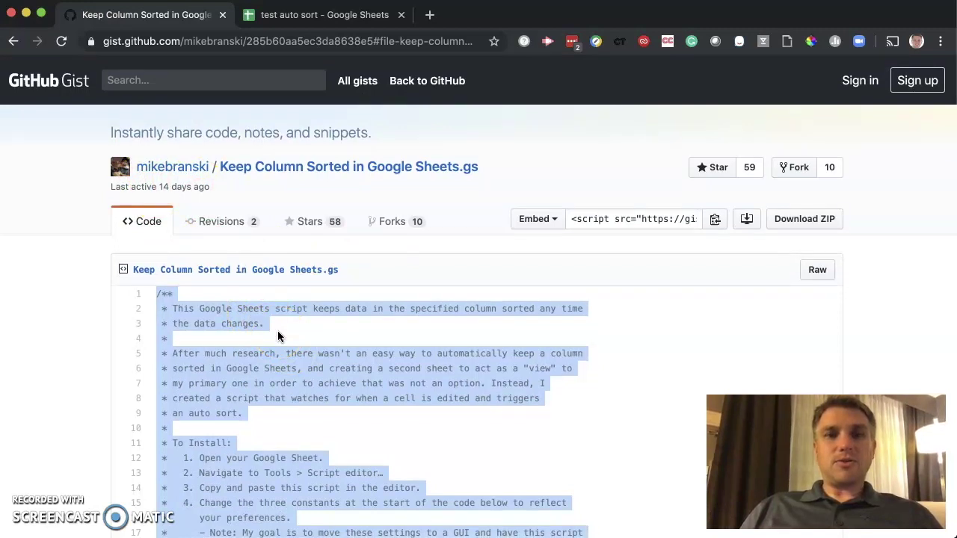
pyautogui.click(273, 17)
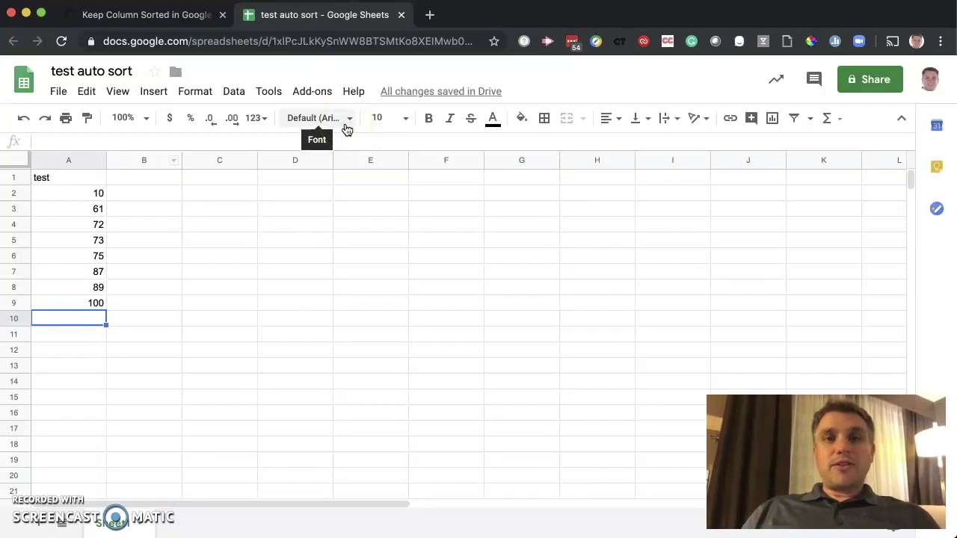